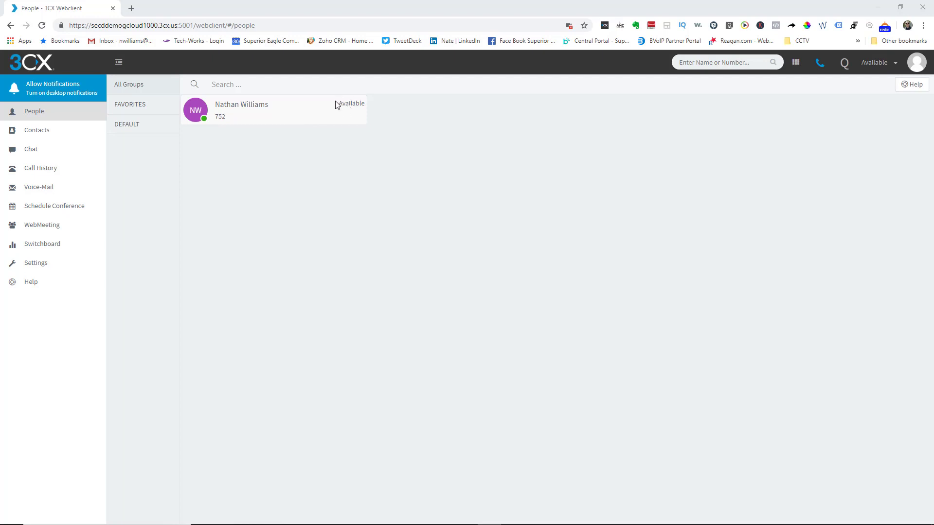
Clear the stray text selection on the People page.
drag(335, 103, 365, 103)
click(365, 103)
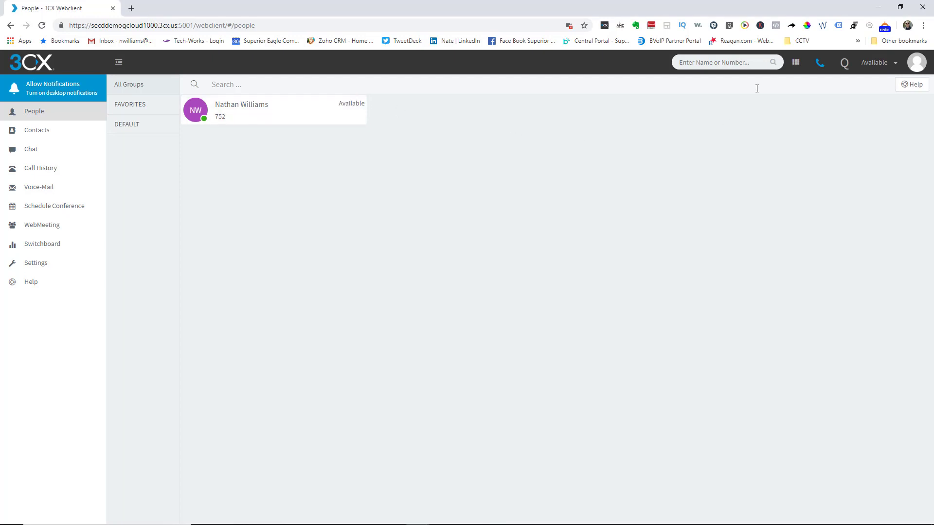
Change my presence from Available to Do Not Disturb in the top-bar status menu.
click(898, 66)
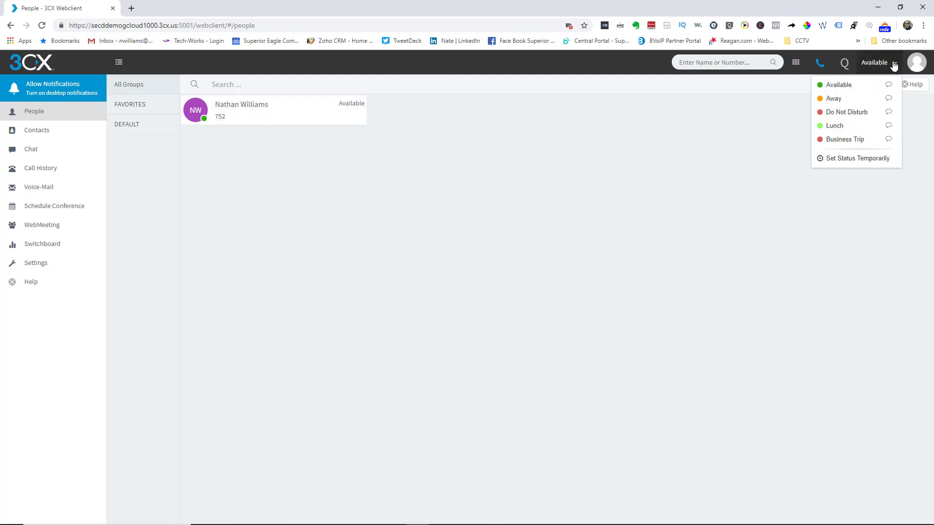
click(852, 115)
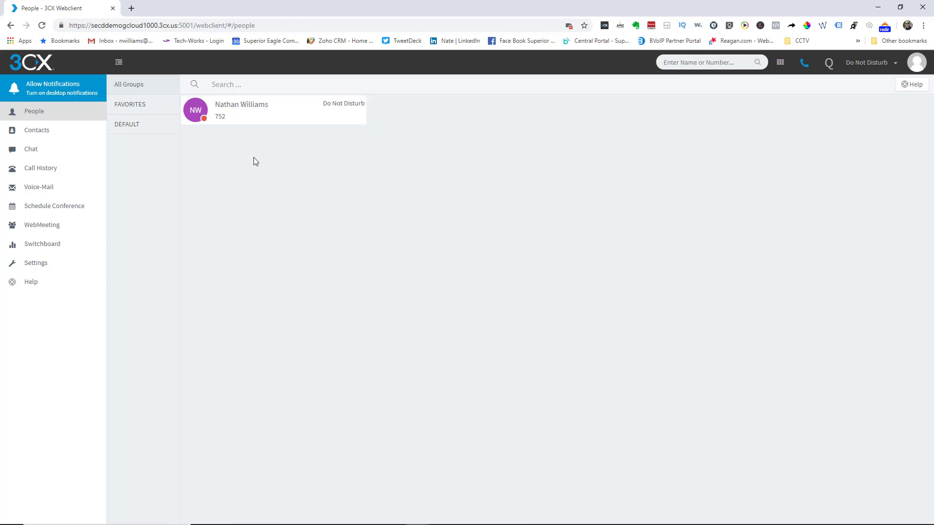
Review the Do Not Disturb, Business Trip and Lunch profiles under Settings > Call Forwarding.
click(40, 264)
click(147, 126)
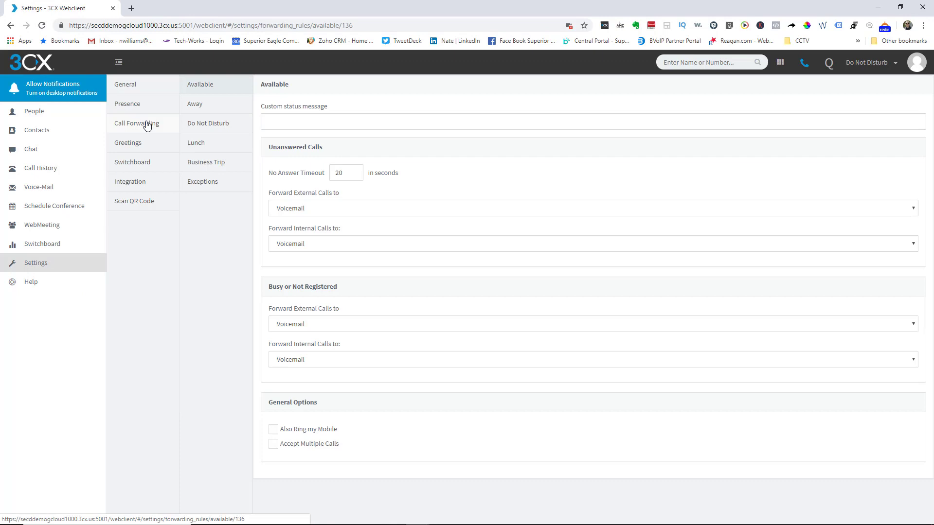
click(214, 125)
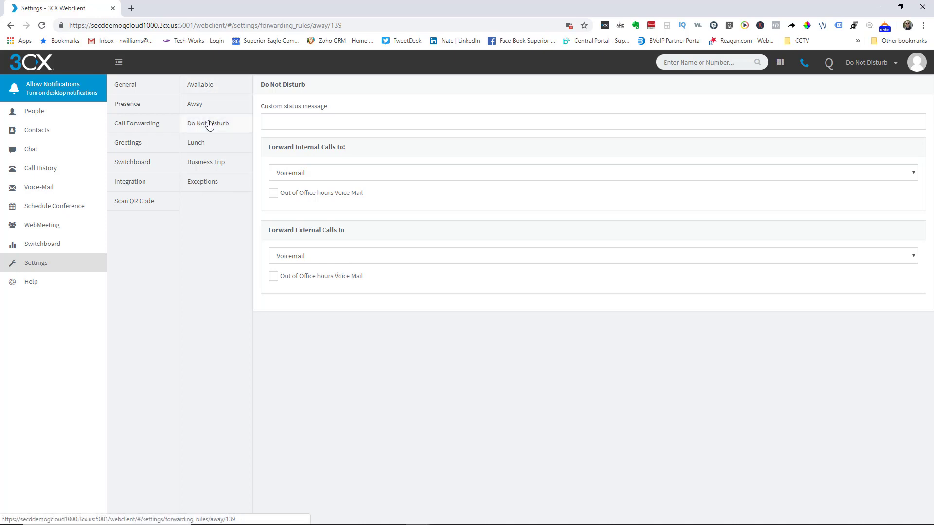
click(213, 166)
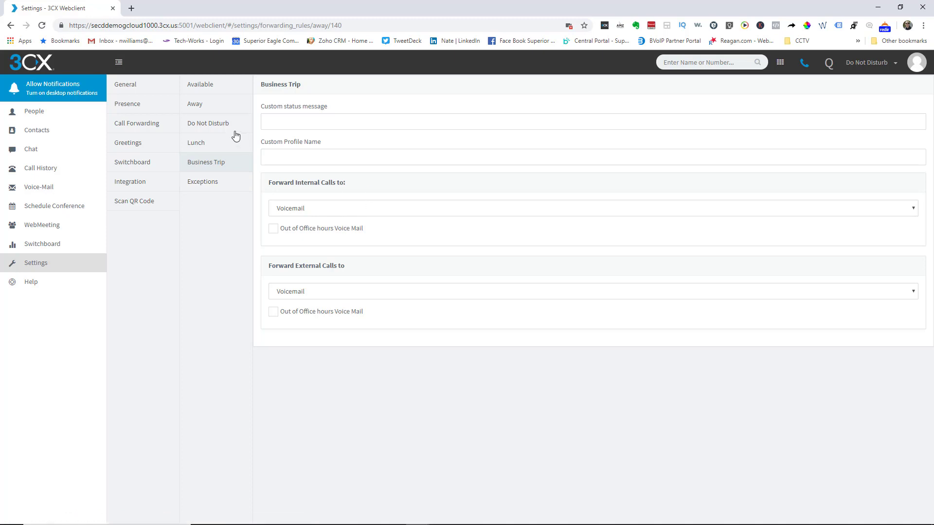
click(214, 146)
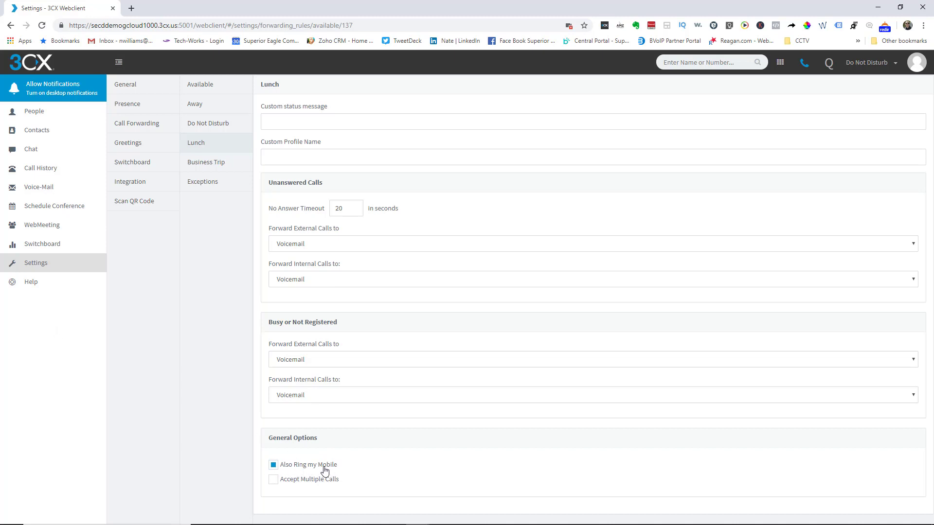
Check the General settings and the user's mobile number field, then go back to People.
click(129, 87)
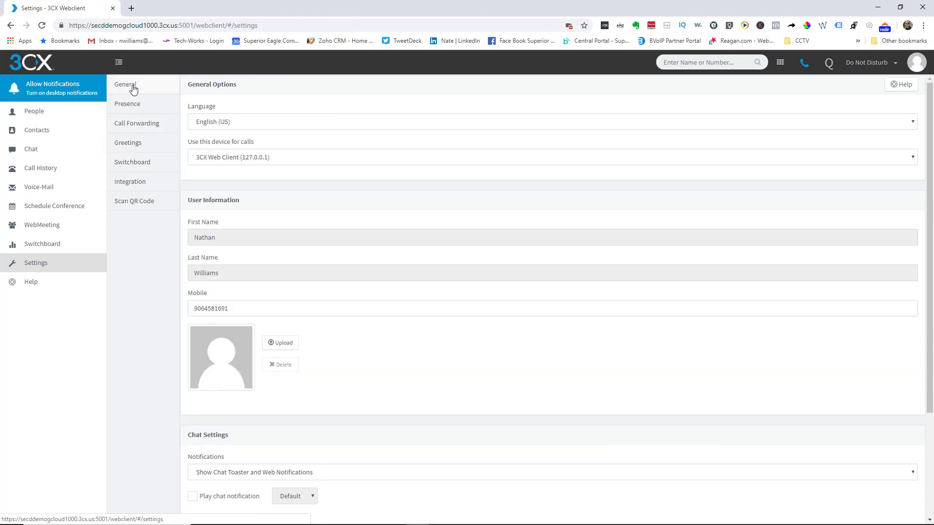
drag(260, 304, 177, 317)
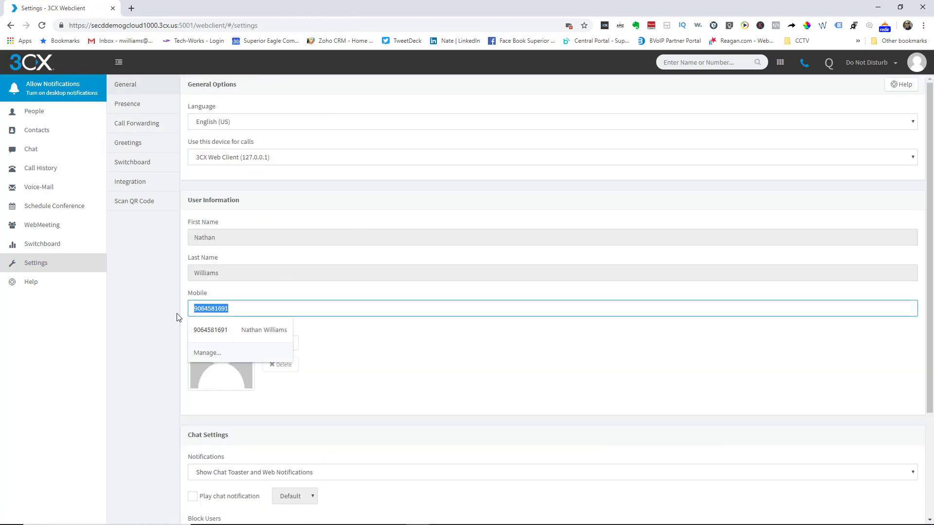
click(157, 234)
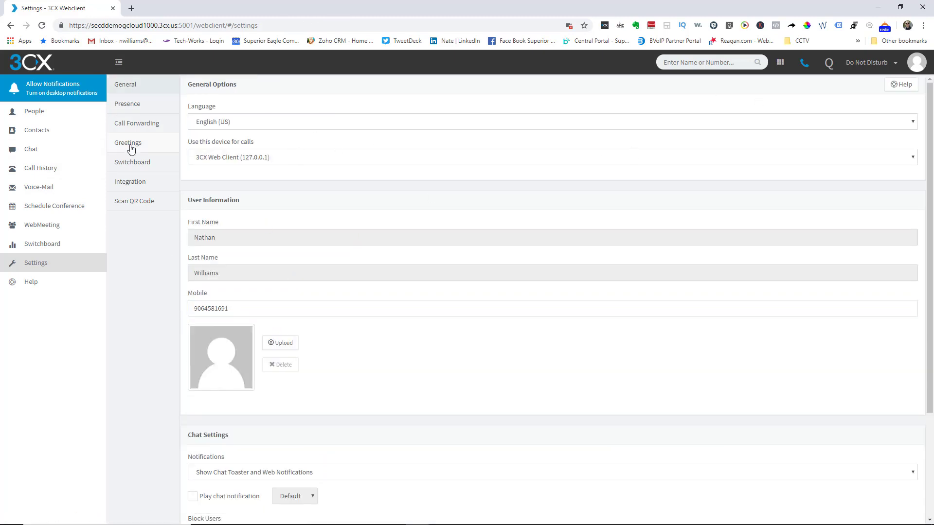
click(51, 113)
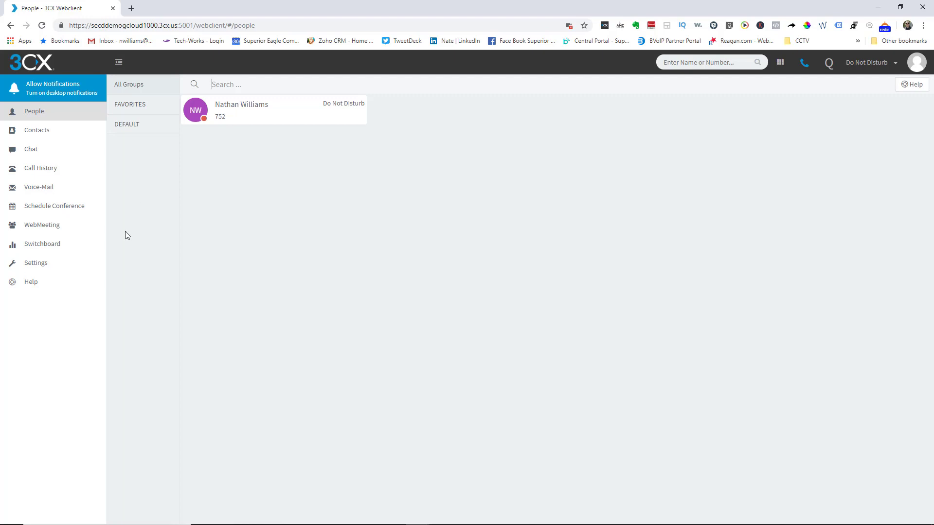
Tick Show unregistered extensions in Presence settings and browse the People list, including Accounting's actions.
click(37, 263)
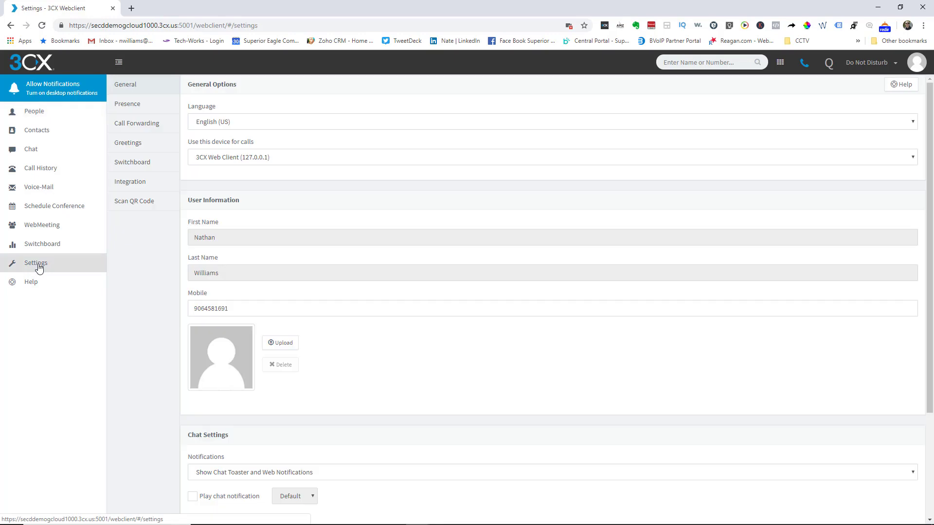
click(149, 104)
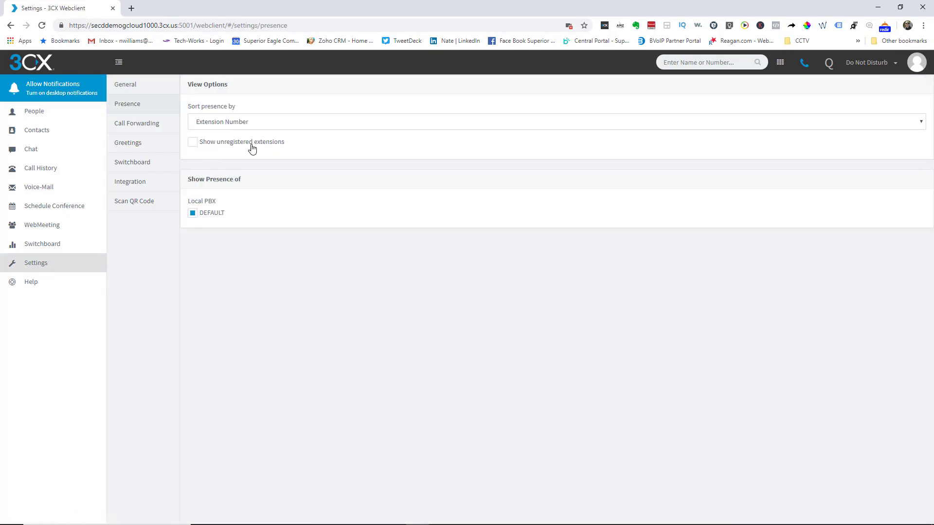
click(193, 142)
click(36, 115)
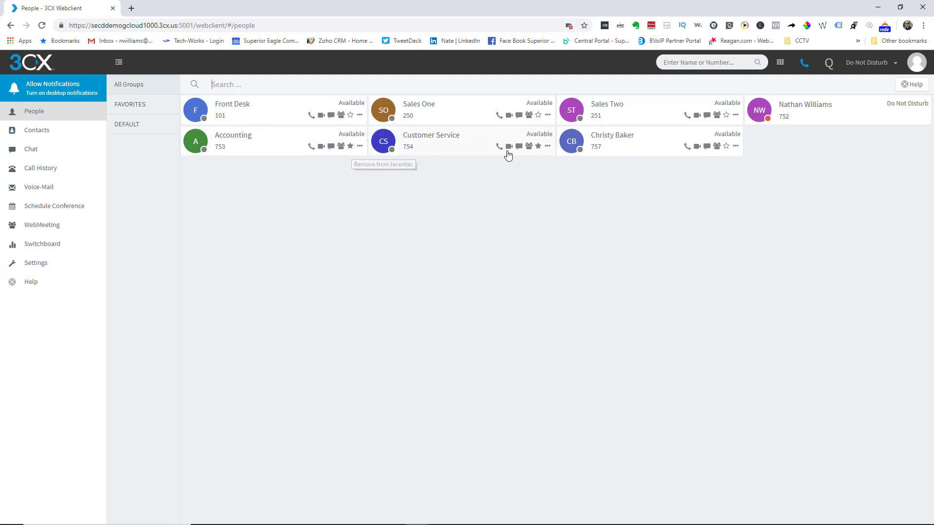
click(360, 147)
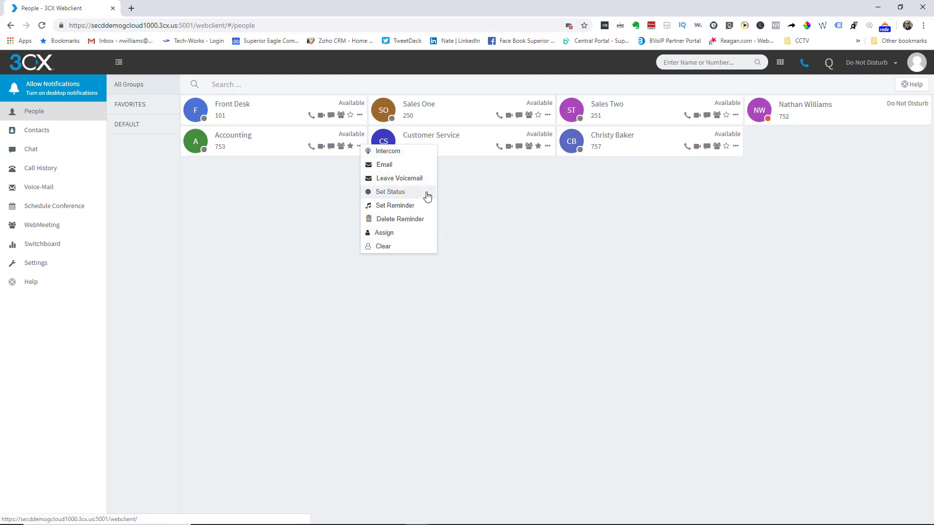
click(545, 188)
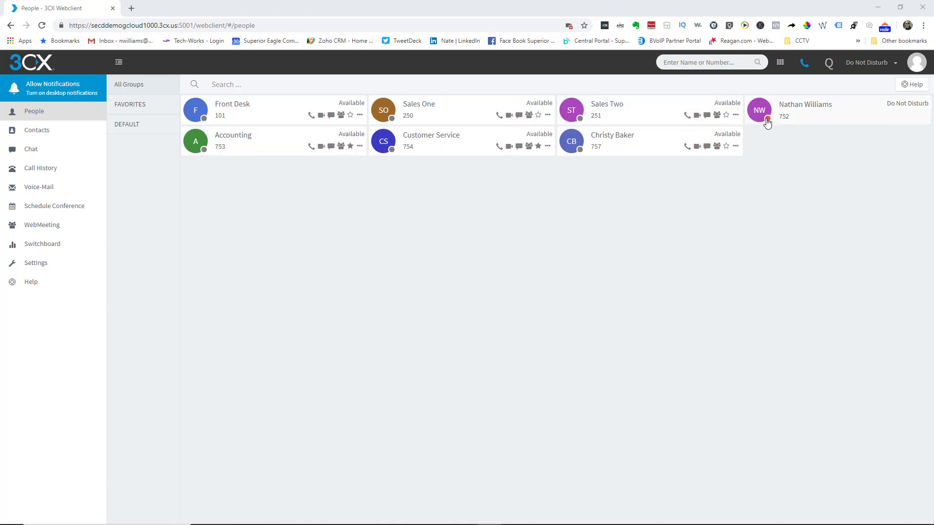
Set status to Available, view the FAVORITES group, then go to Contacts.
click(896, 62)
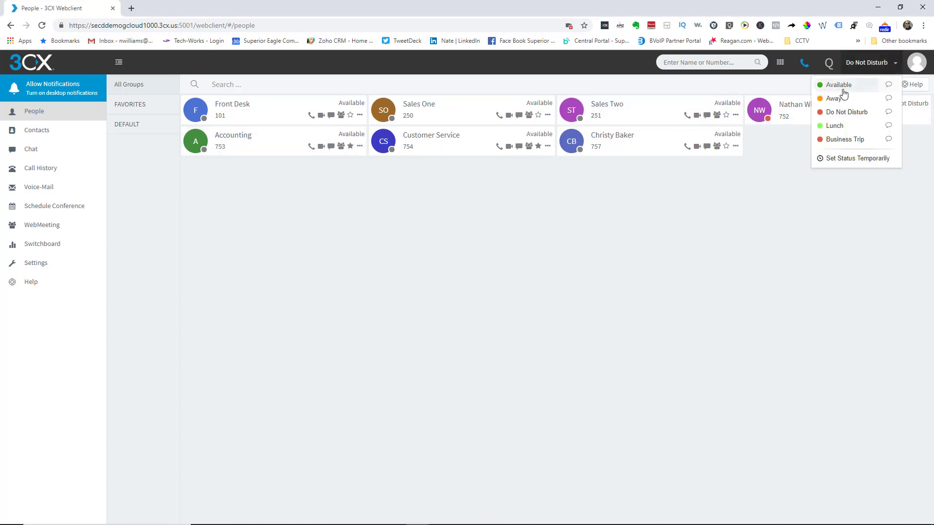
click(842, 87)
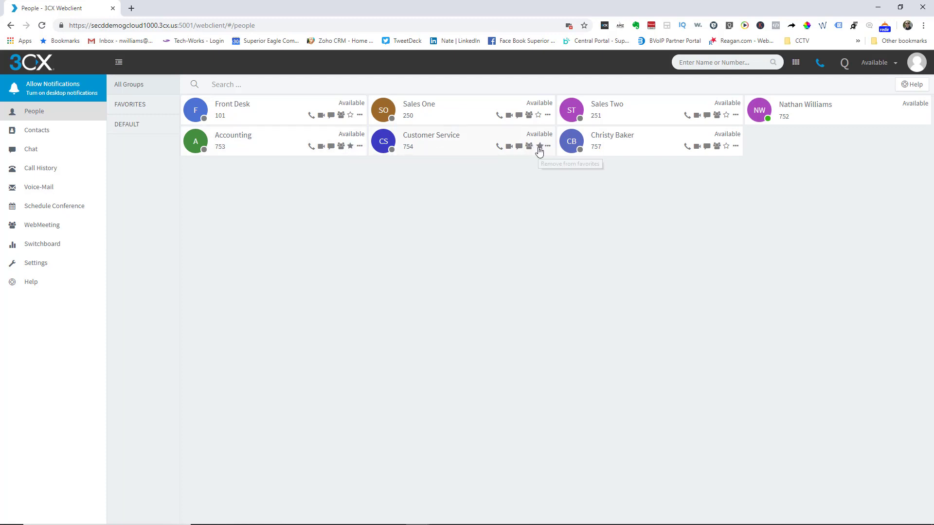
click(139, 111)
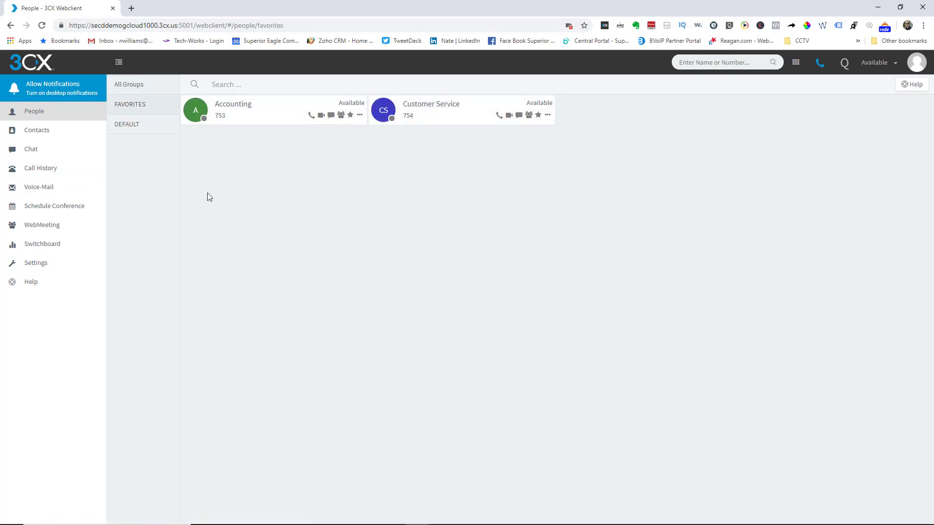
click(42, 134)
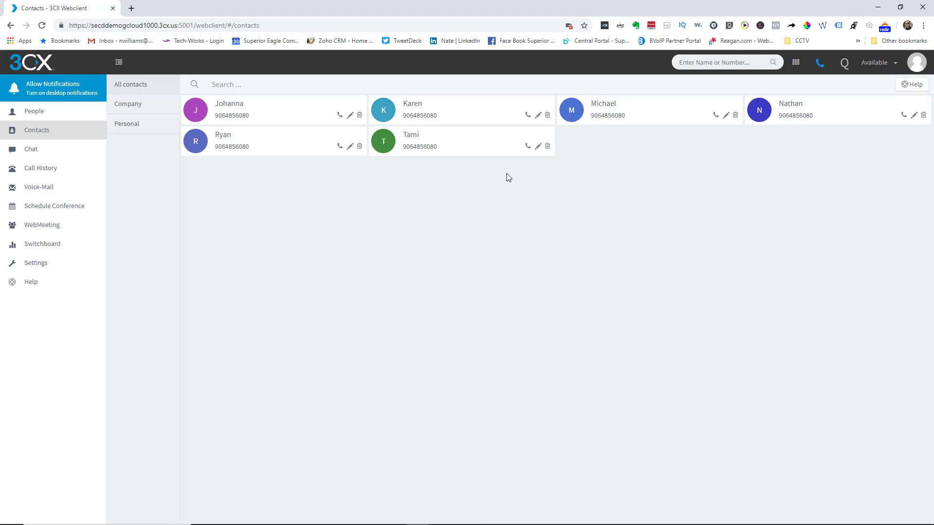
Browse Company and Personal contacts, start and discard a new contact, then go to Chat.
click(129, 107)
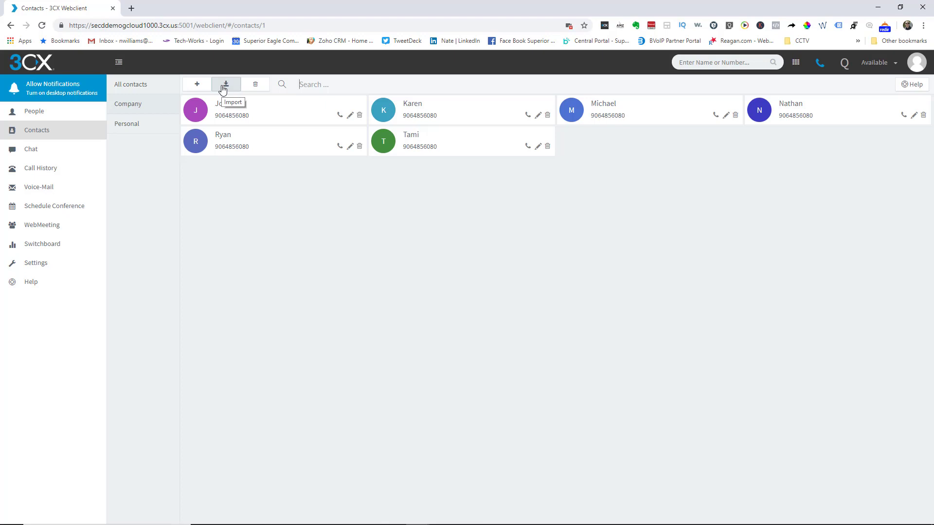
click(136, 126)
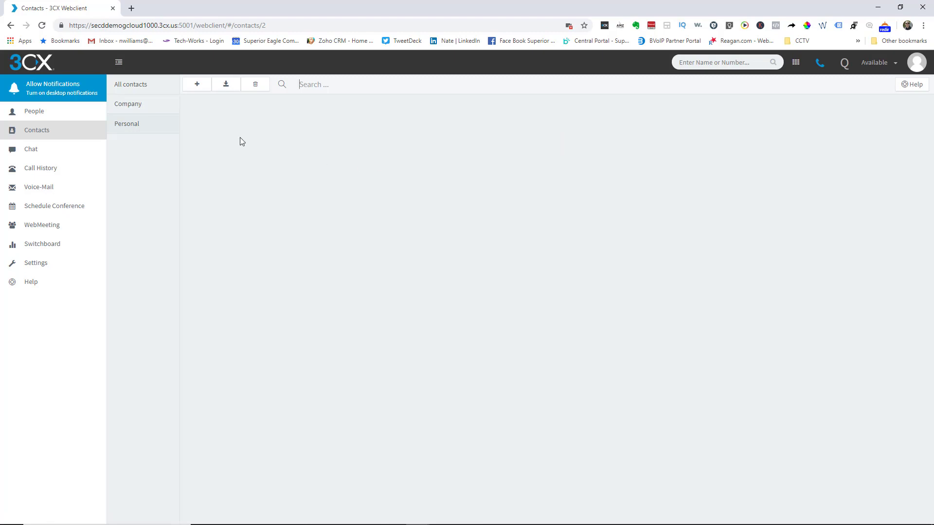
click(197, 90)
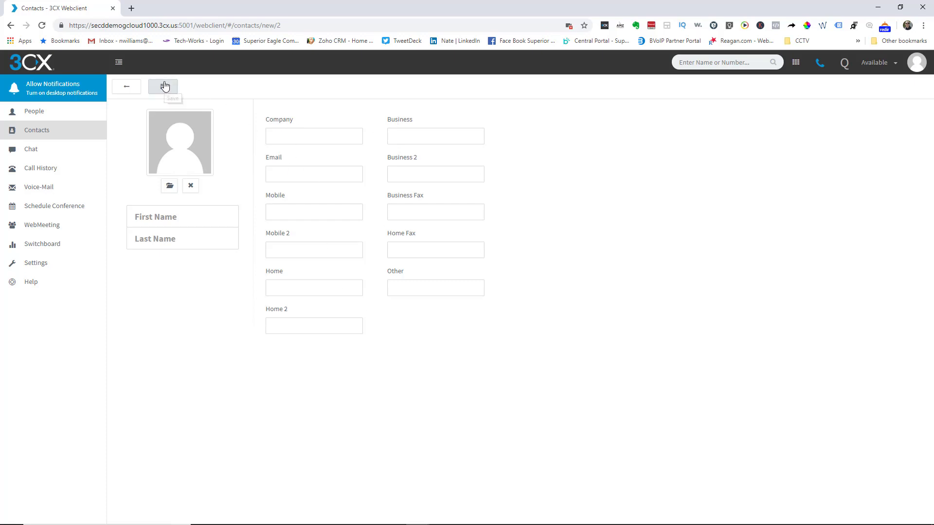
click(127, 88)
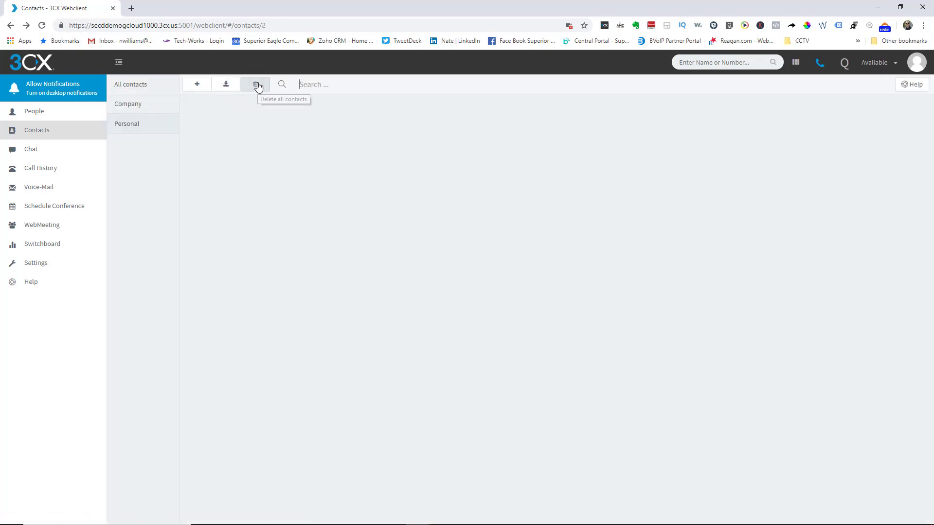
click(56, 152)
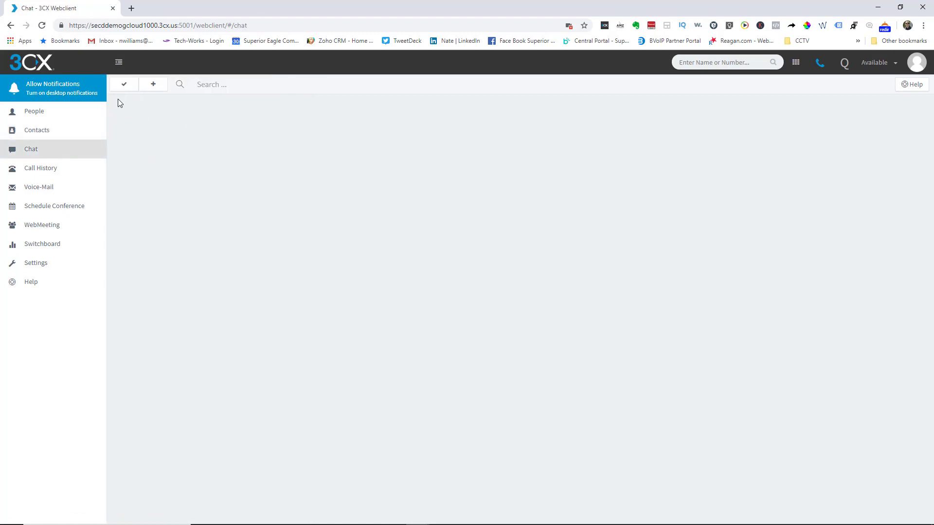
Start a new chat by searching for and adding the colleague at extension 757.
click(151, 87)
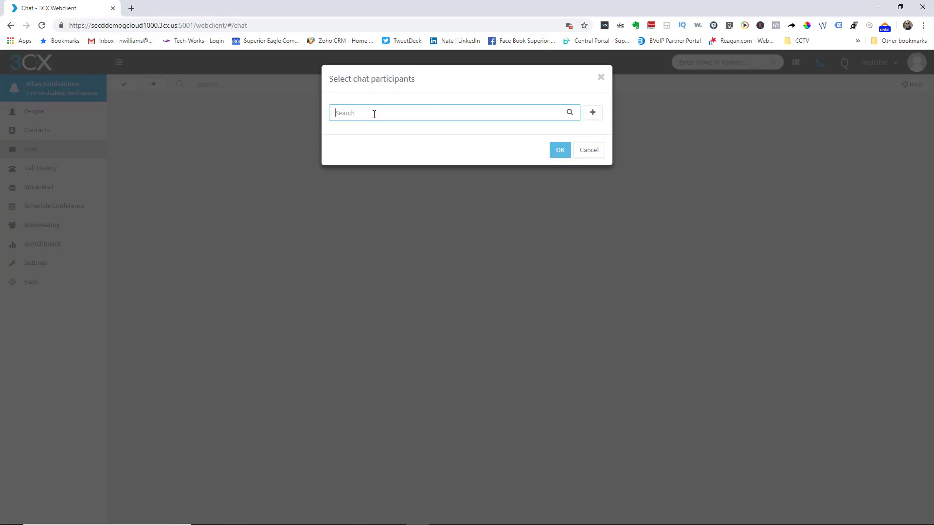
text(Chri)
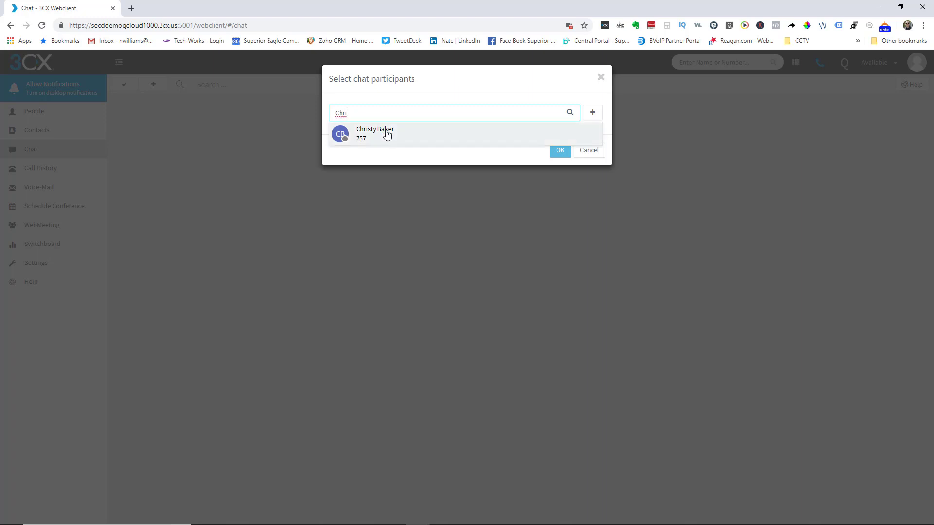
click(386, 133)
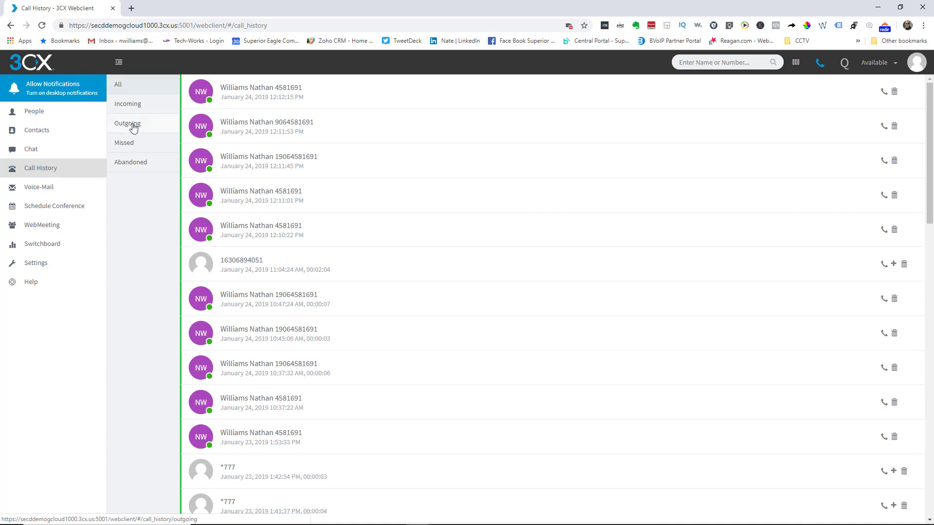
Check the empty Voice-Mail list, then open a new Schedule Conference form.
click(58, 193)
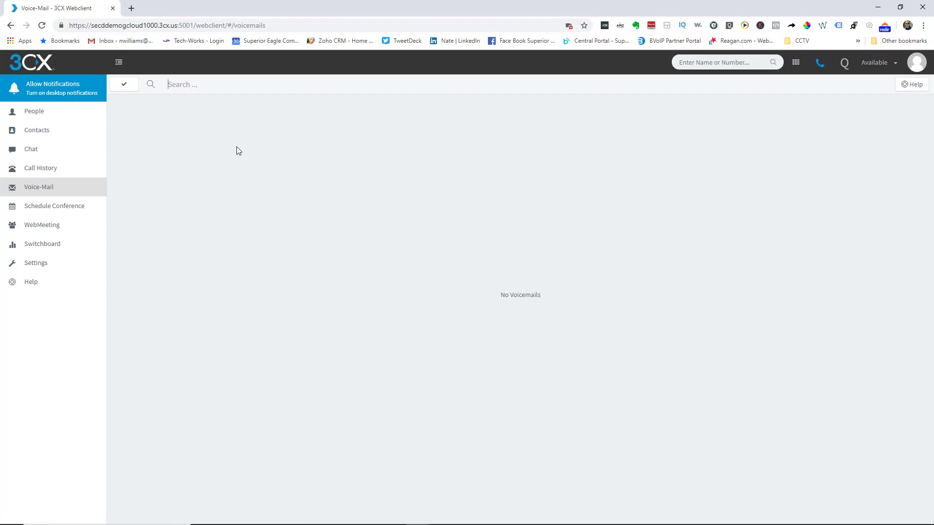
click(58, 207)
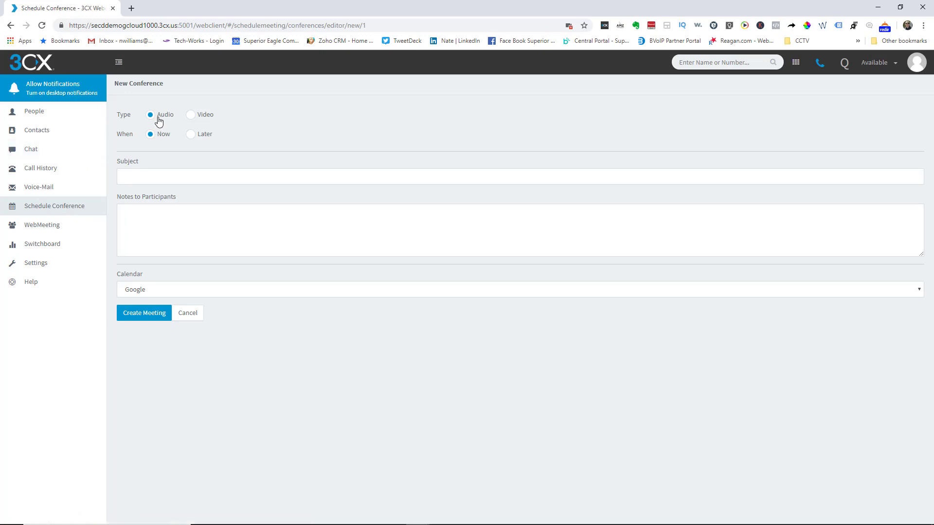
Make the conference a Video meeting scheduled Later, subject 'test', with notes 'teaeqdsa'.
click(191, 115)
click(191, 135)
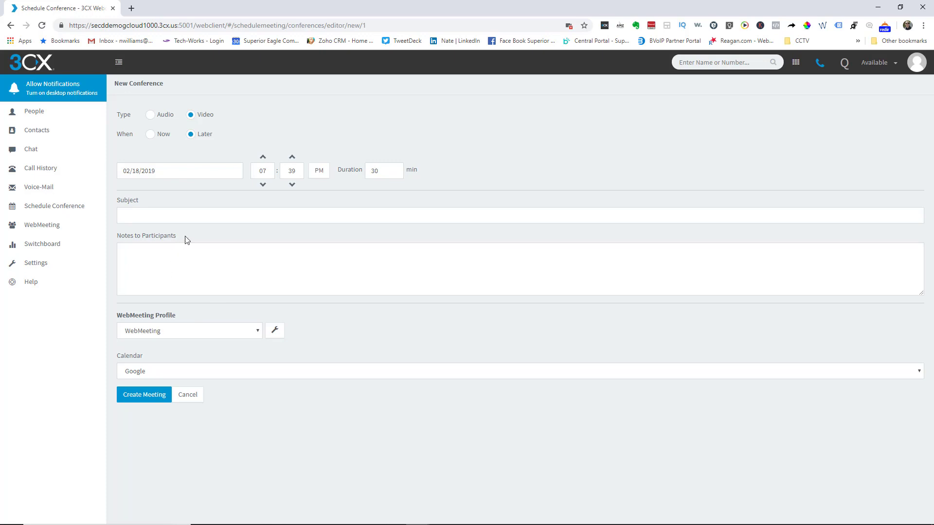
click(194, 221)
text(test)
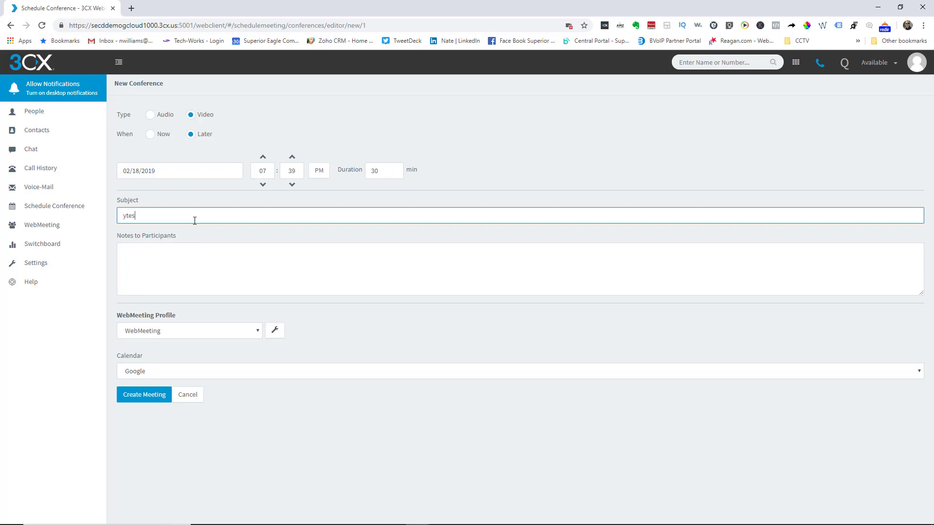
key(BackSpace)
key(BackSpace)
key(BackSpace)
key(BackSpace)
text(test)
key(Tab)
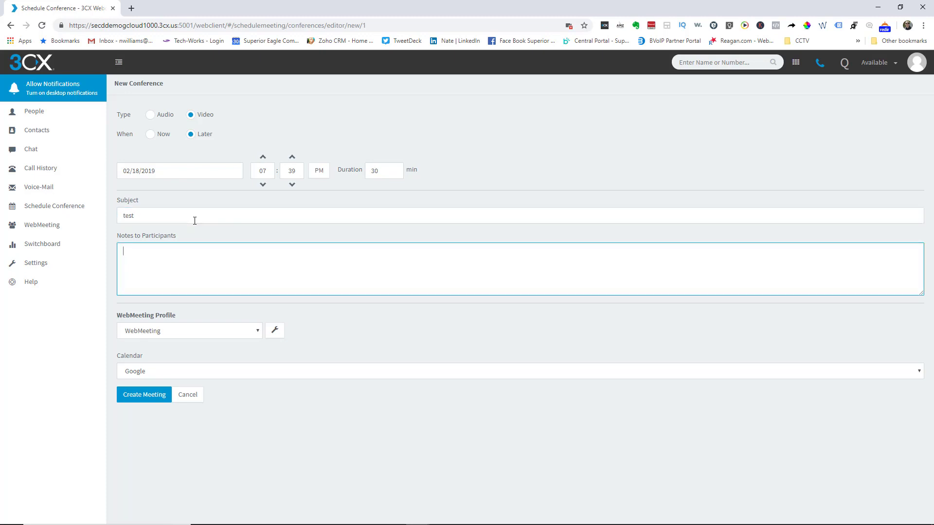
text(teaeqdsa)
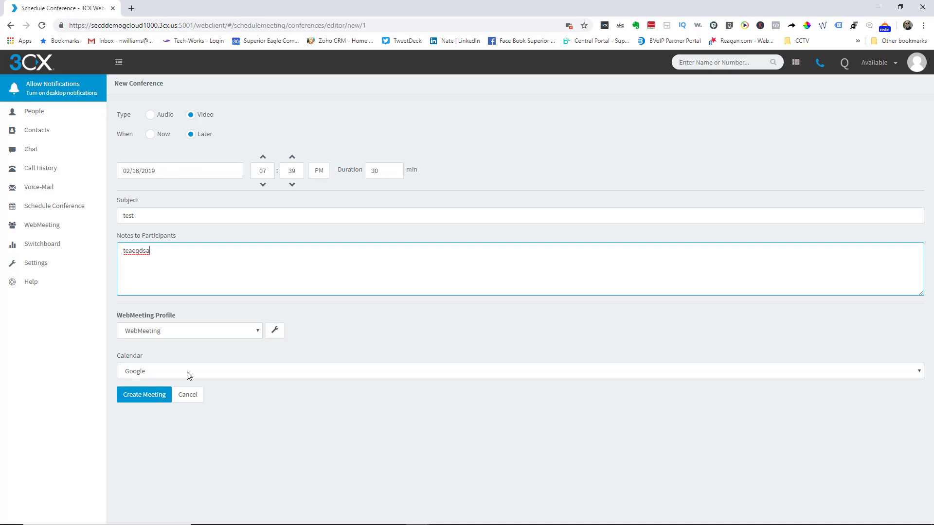
Create the scheduled meeting in Google Calendar and start adding guests, dismissing the suggestions.
click(153, 399)
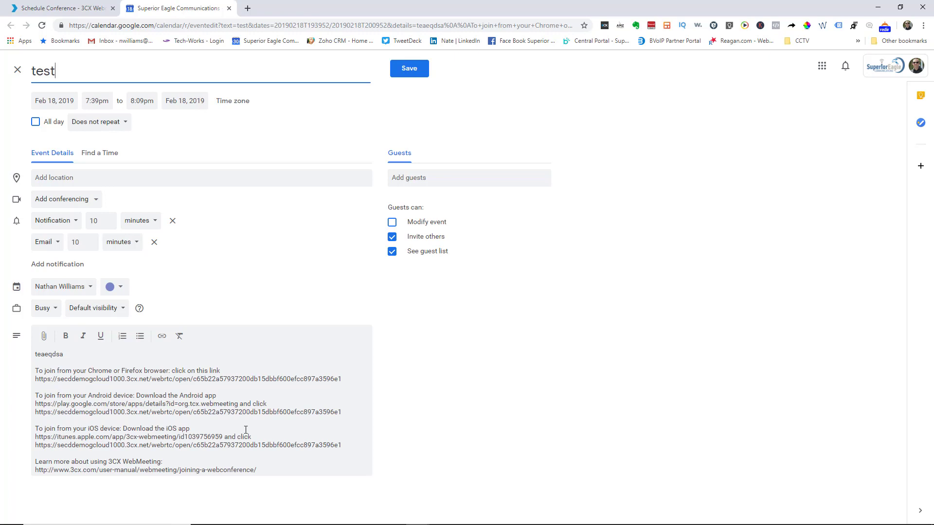
click(429, 183)
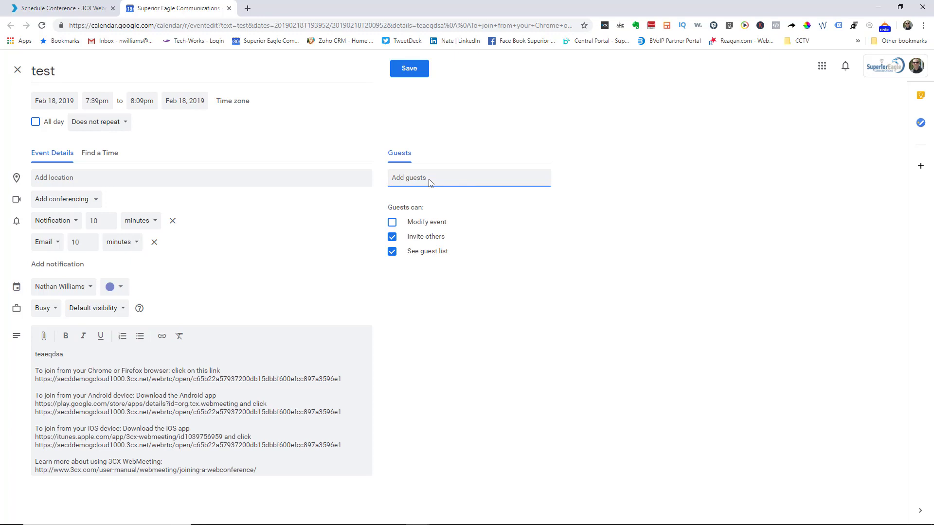
click(494, 147)
Close the Calendar tab and leave the page without saving the draft event.
click(229, 8)
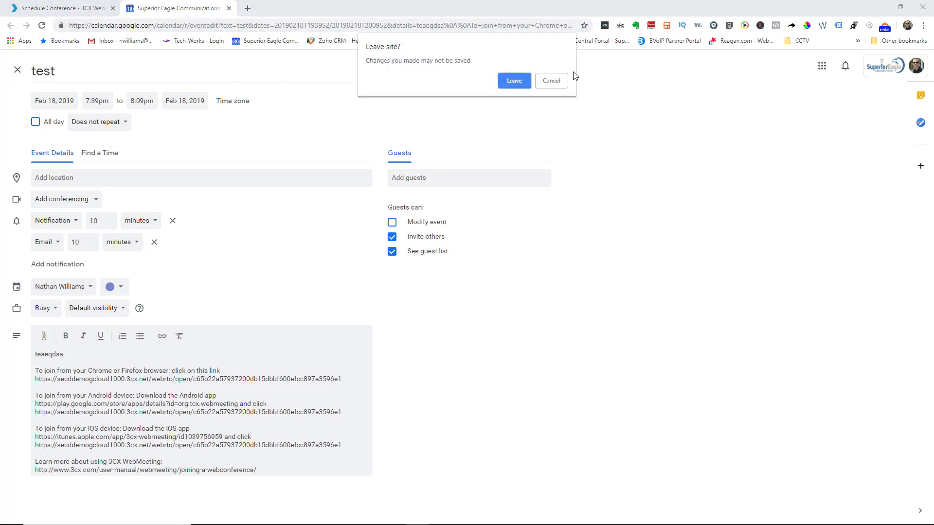
click(550, 81)
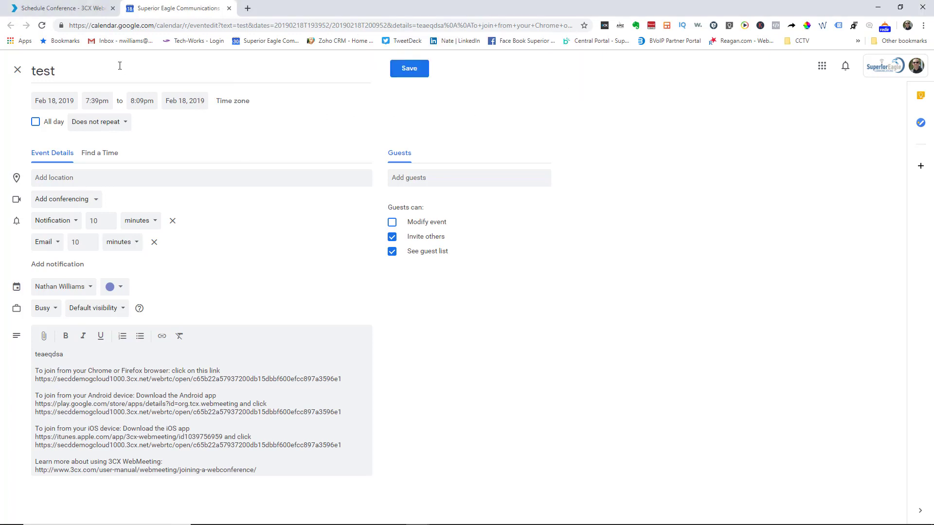
click(229, 9)
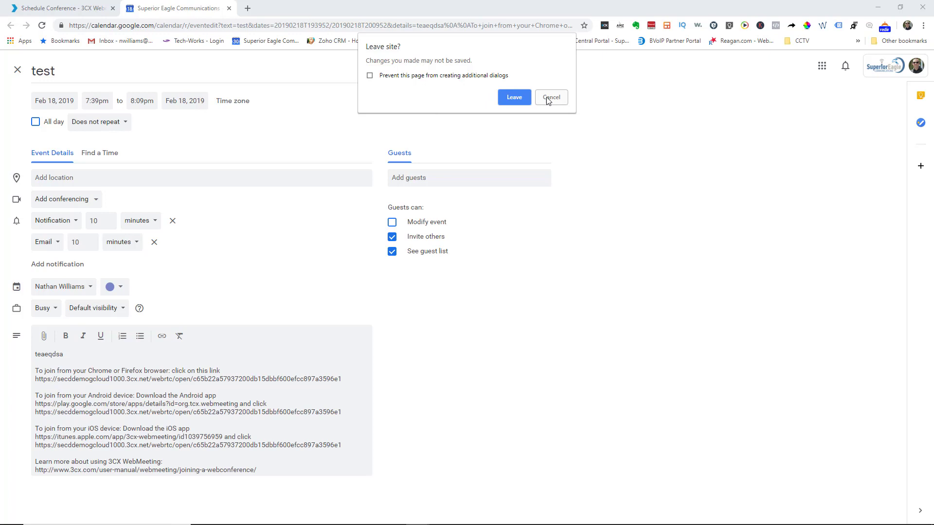
click(515, 99)
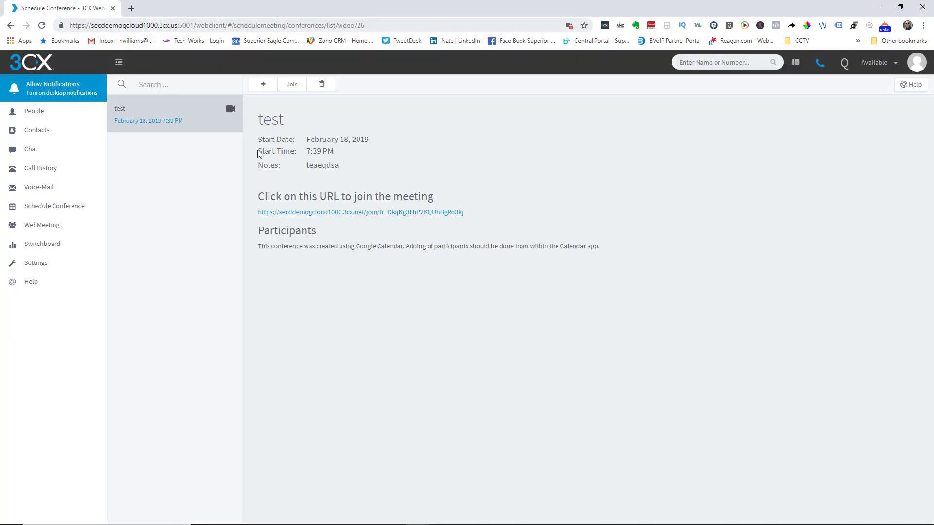
Delete the 'test' conference, confirming with OK, and switch to the Switchboard view.
click(321, 84)
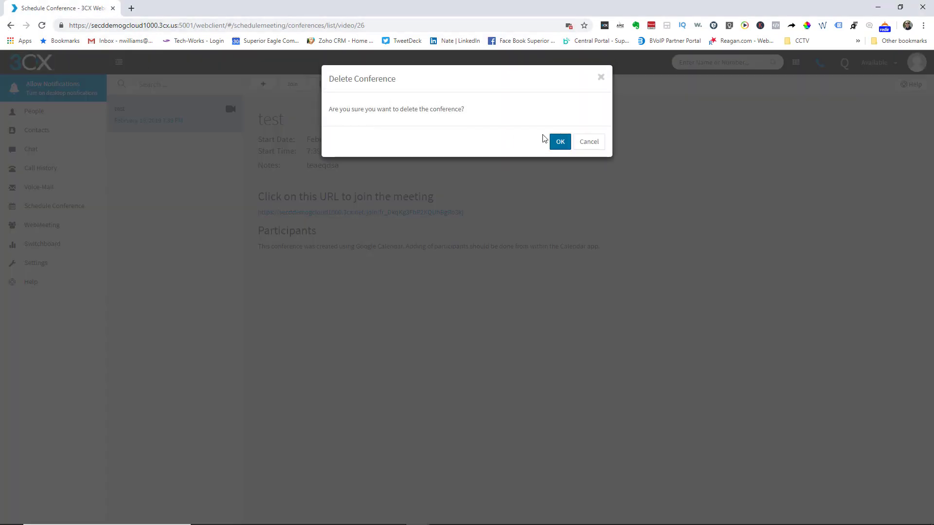
click(558, 142)
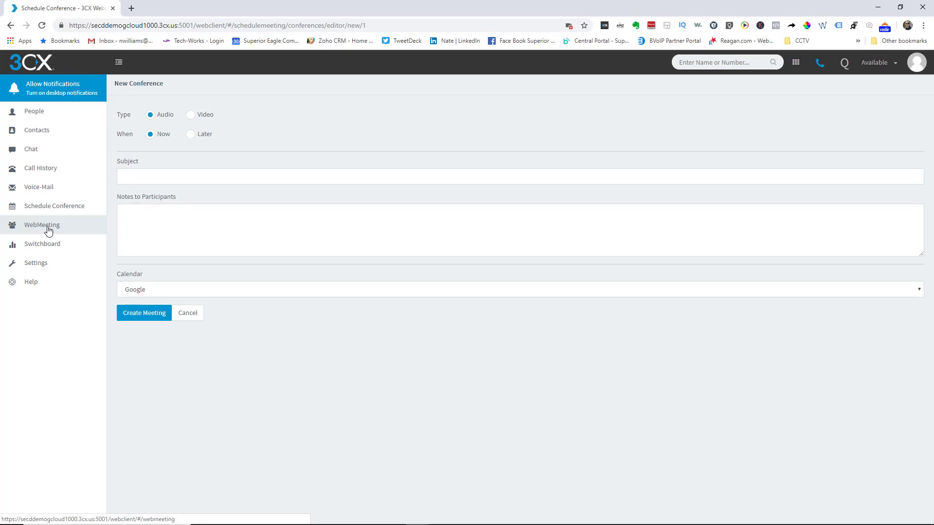
click(47, 248)
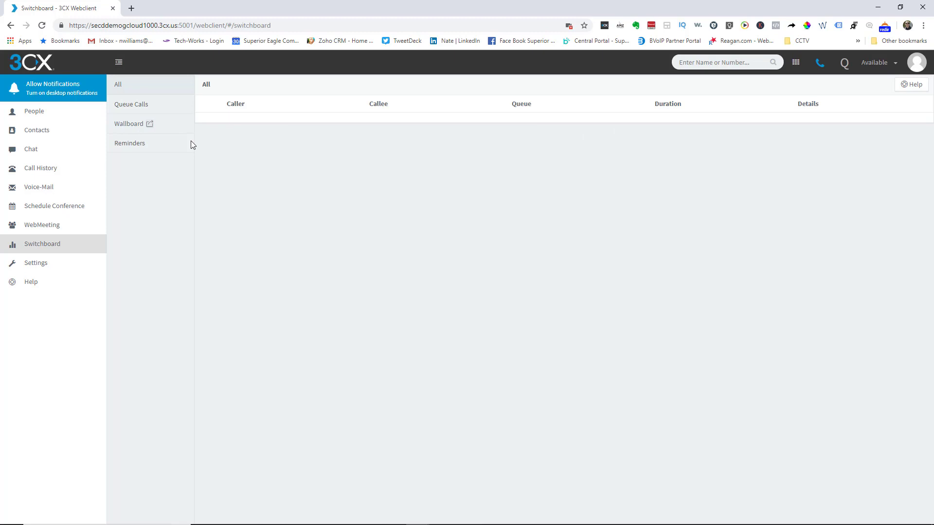
Open the General settings page, select the Mobile number field, and scroll through the page.
click(38, 268)
click(208, 310)
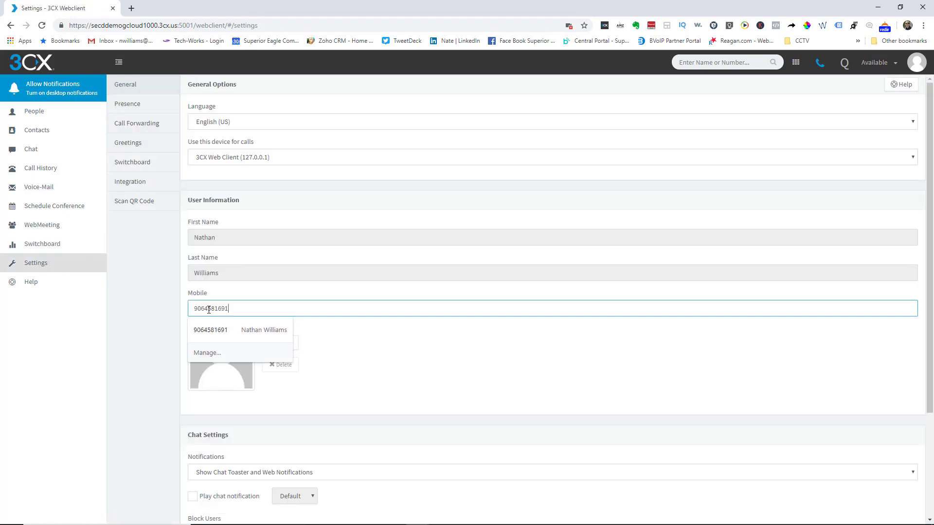
double_click(209, 310)
click(302, 299)
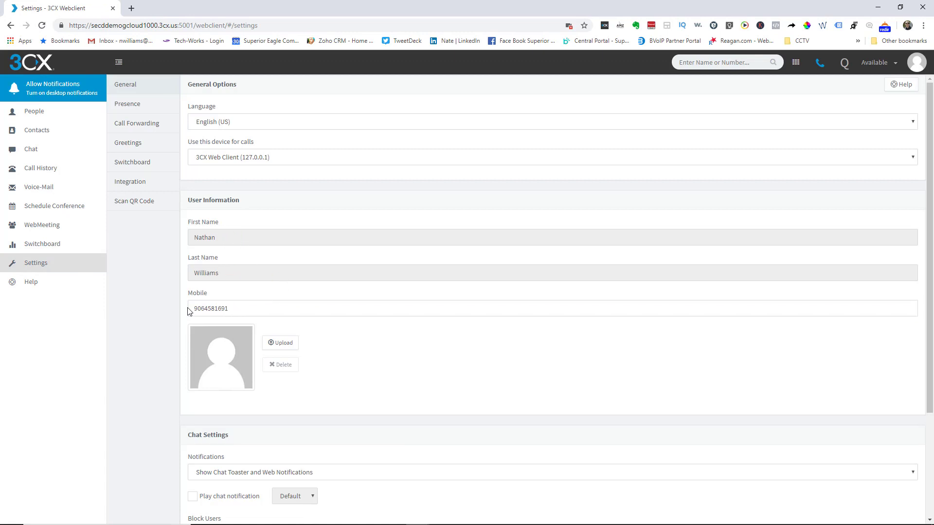
scroll(362, 327, down, 2)
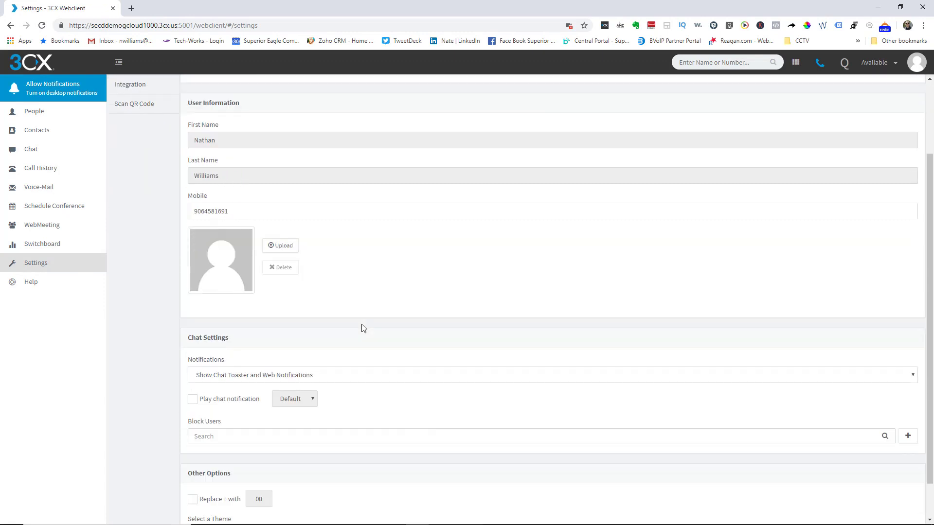
scroll(246, 210, up, 4)
Switch between Presence, People and Settings twice, ending back on the settings pages.
click(142, 106)
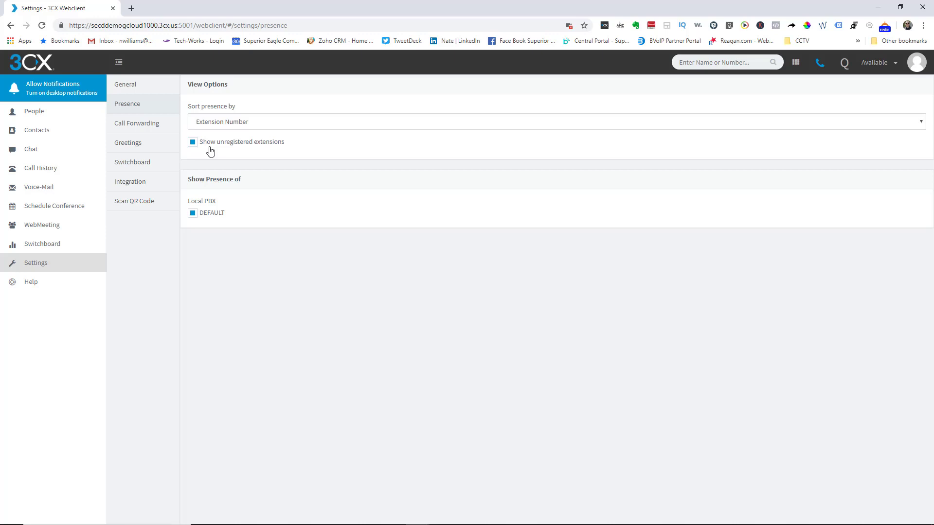
click(60, 115)
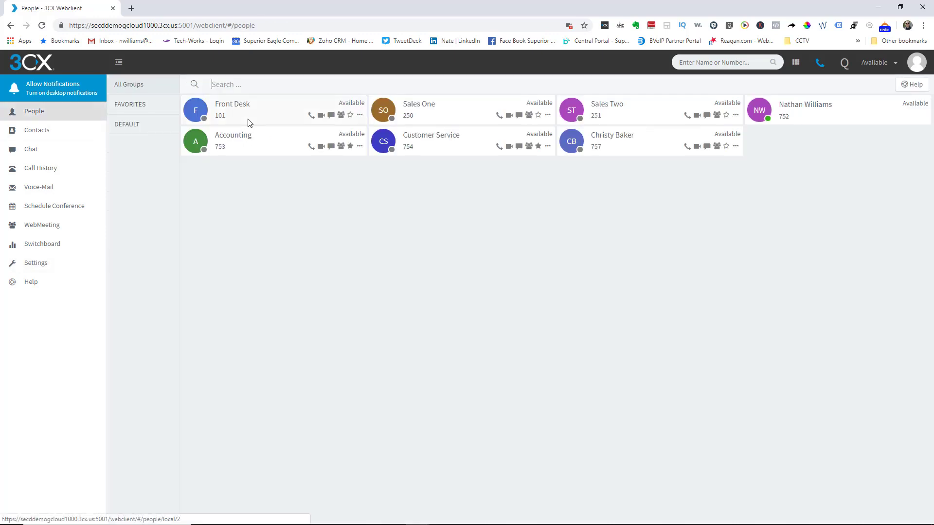
click(36, 262)
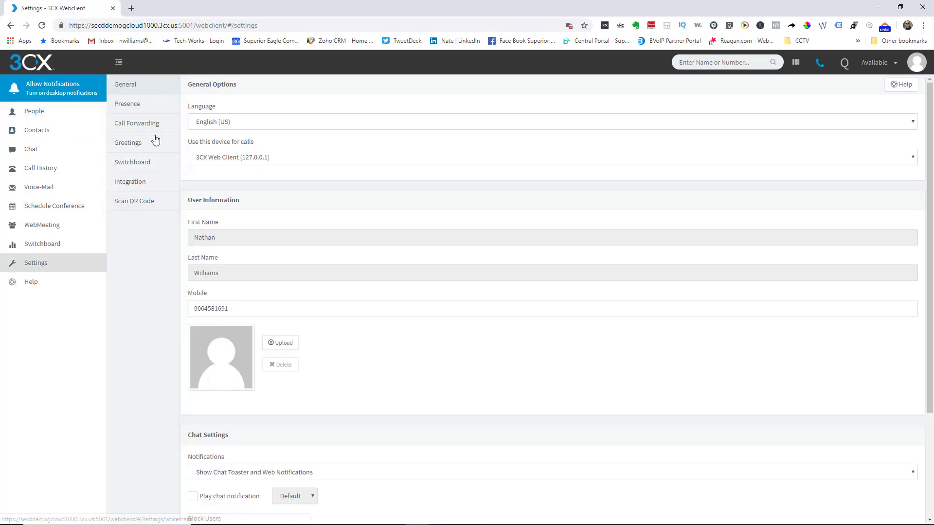
click(136, 109)
click(66, 111)
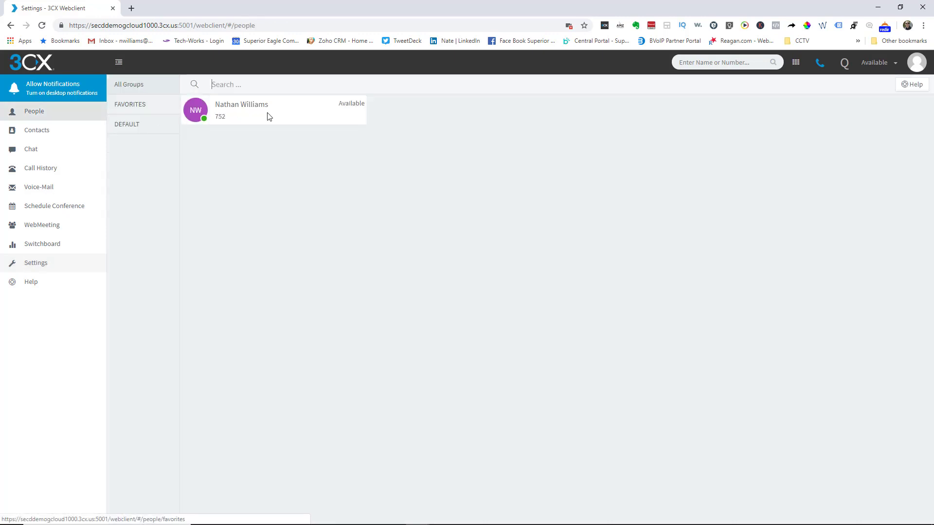
click(57, 263)
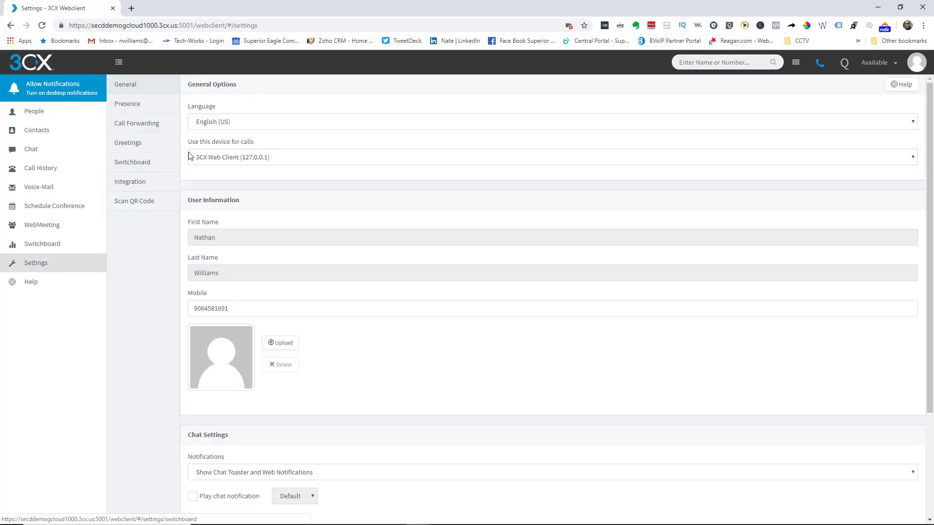
Set the Available status's No Answer Timeout to 10 seconds, keeping external calls forwarded to Voicemail.
click(156, 123)
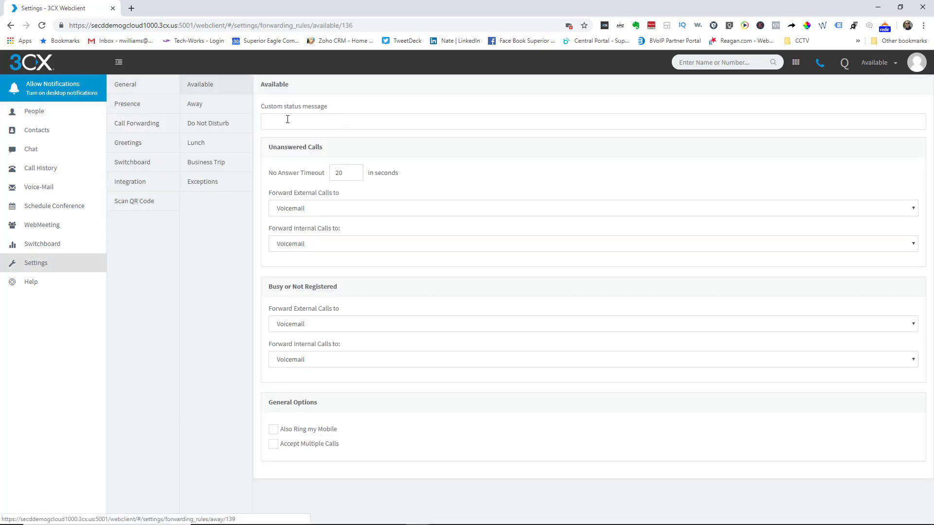
click(223, 87)
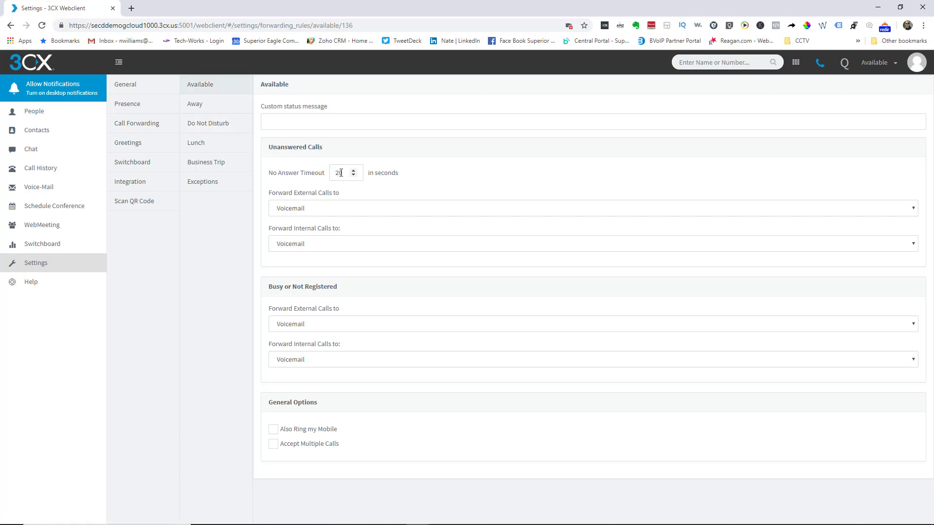
drag(340, 173, 334, 172)
text(10)
click(351, 208)
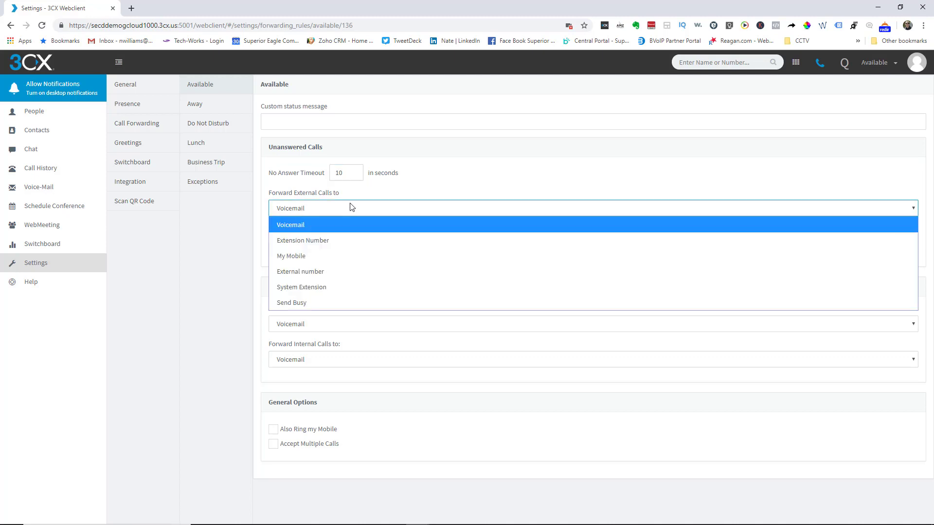
click(344, 219)
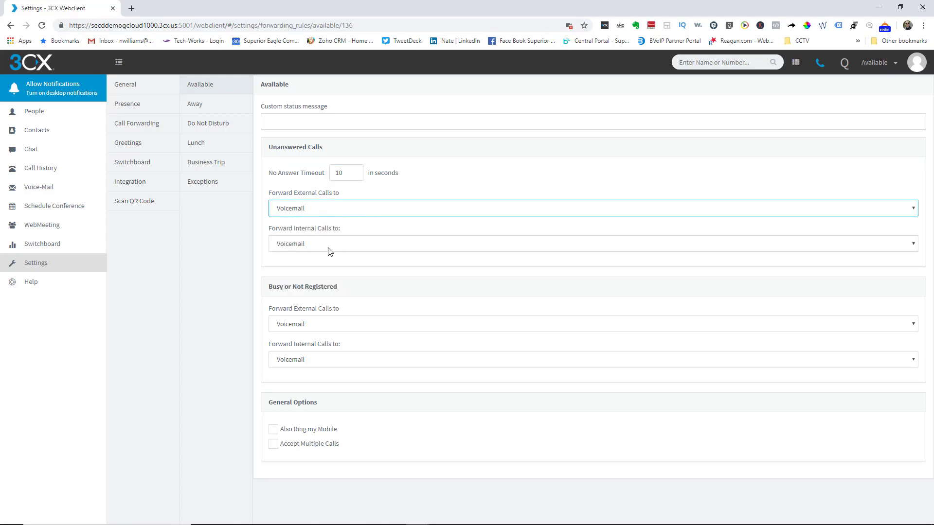
click(144, 111)
Check the Greetings page, leaving the Default greeting on Play Default, then view Switchboard settings.
click(144, 146)
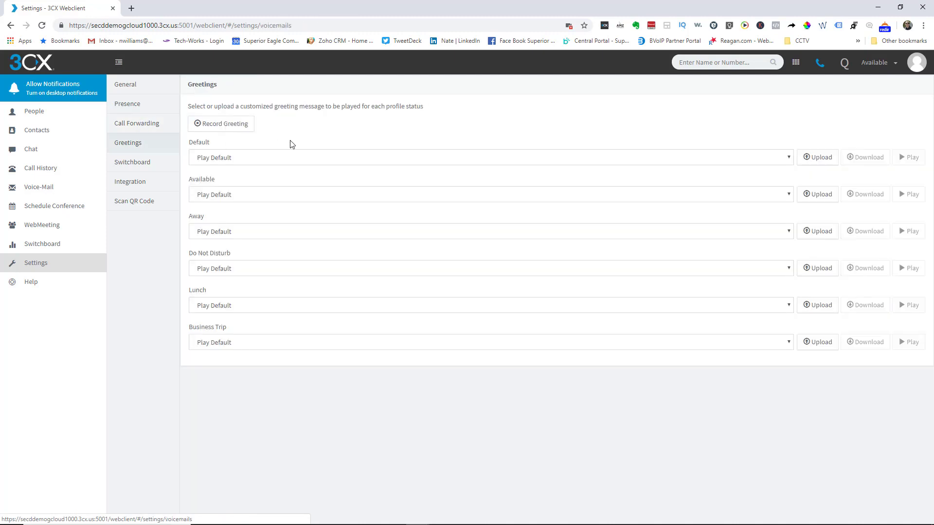
click(366, 155)
click(367, 156)
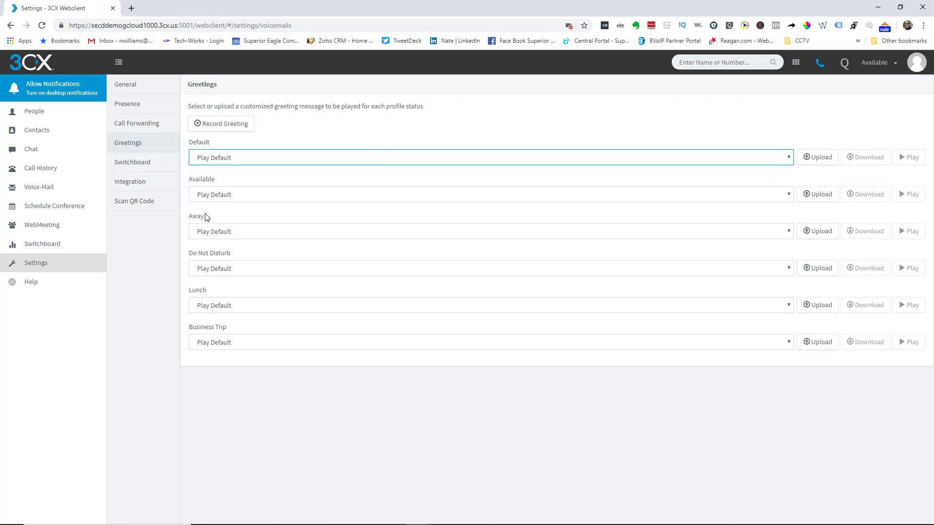
click(148, 165)
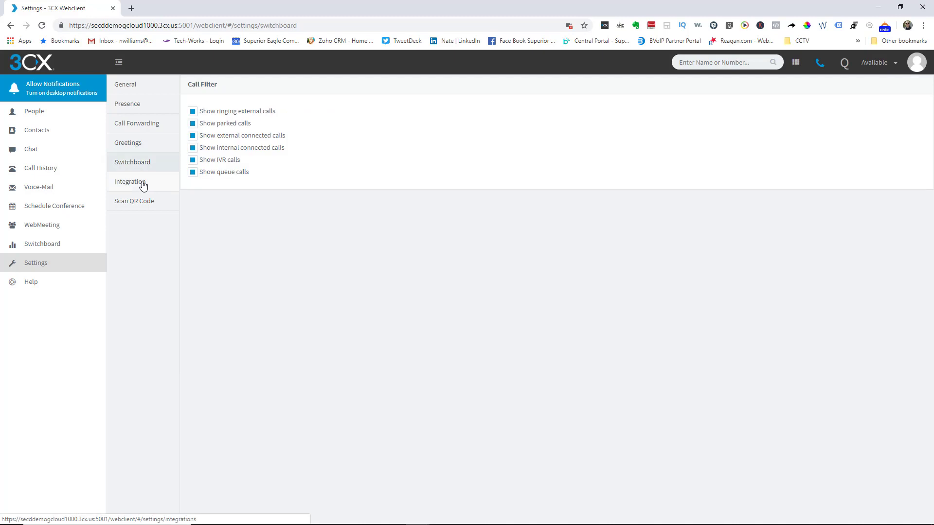
Display the Scan QR Code page under Integration for provisioning the mobile app.
click(143, 184)
click(150, 203)
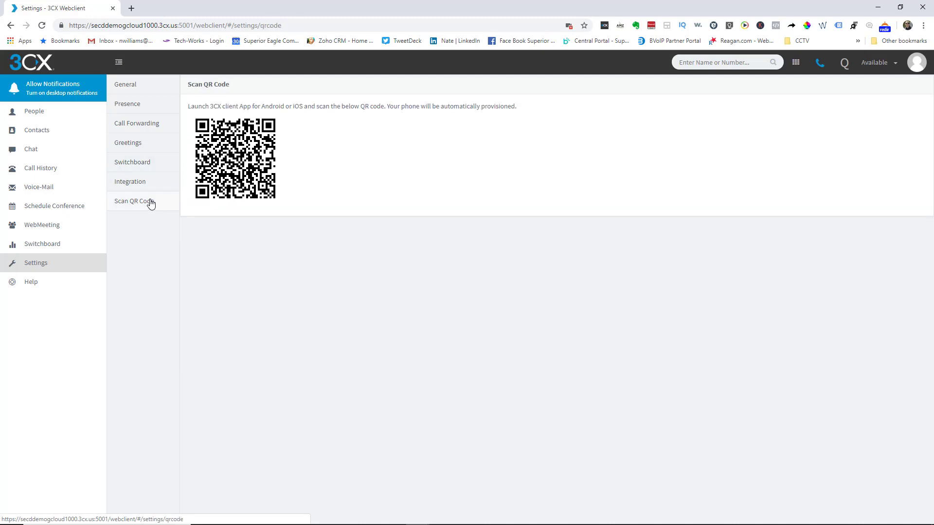